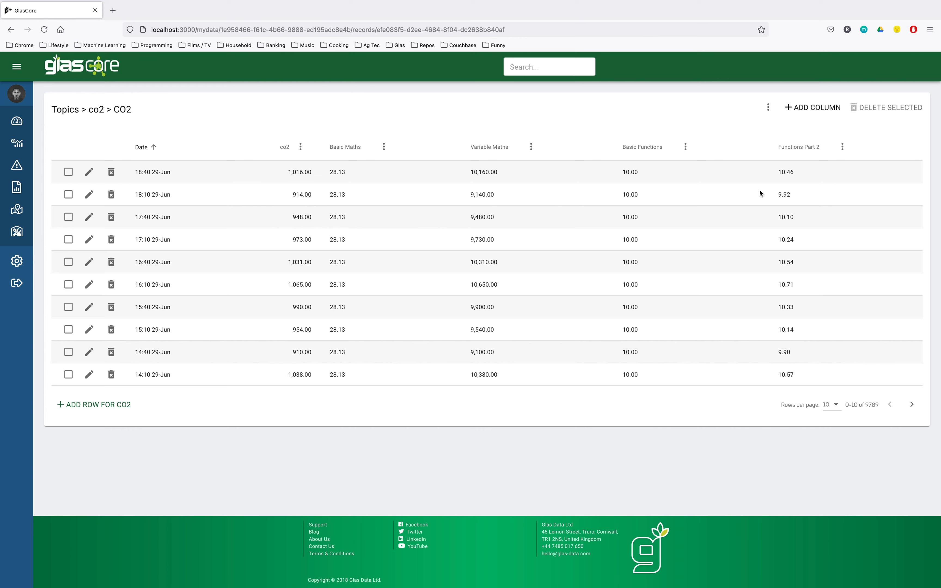
Step: Start a new column named Advanced Variables with the Function data type and expression co2, and show its advanced options
{"action": "left_click", "coordinate": [809, 111]}
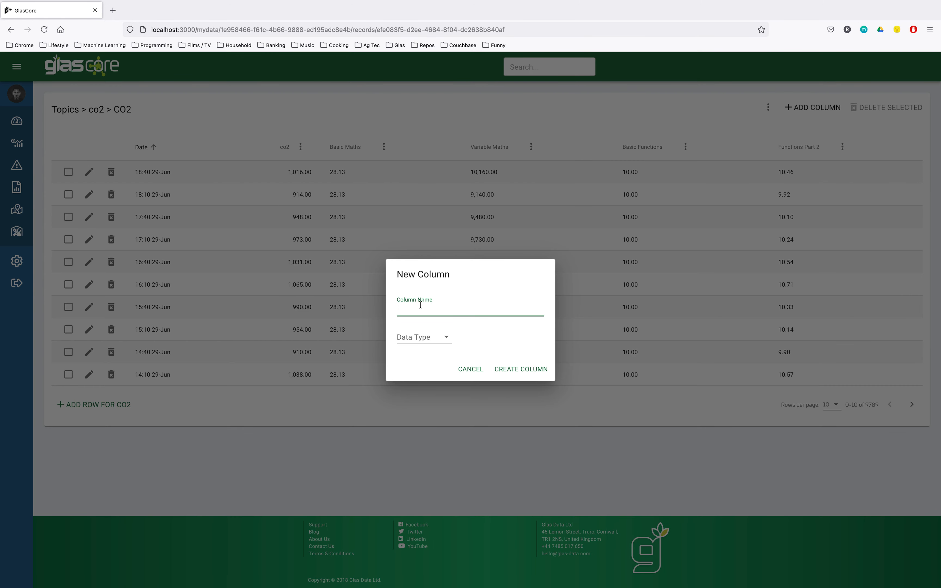
{"action": "type", "text": "Advanced Variables"}
{"action": "left_click", "coordinate": [428, 338]}
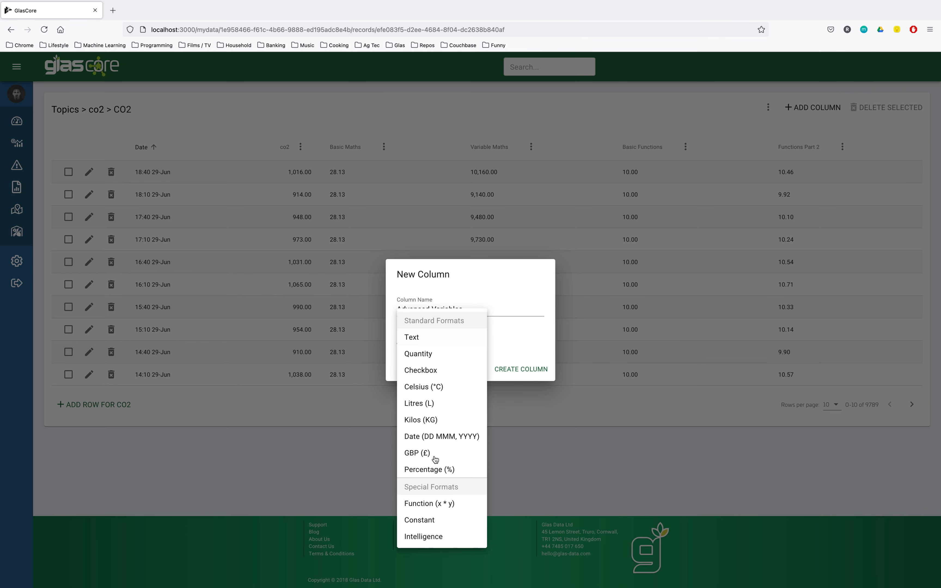
{"action": "left_click", "coordinate": [438, 505]}
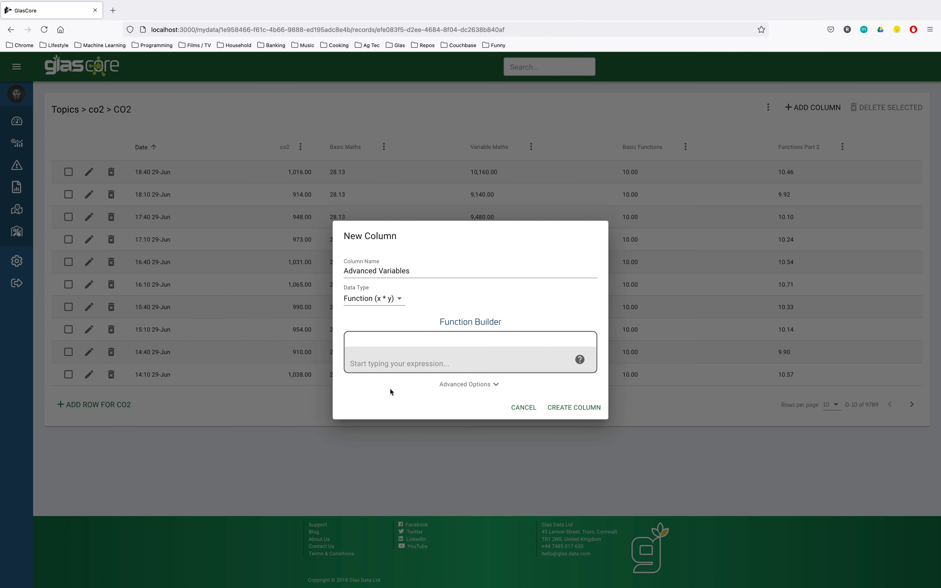
{"action": "type", "text": "co2"}
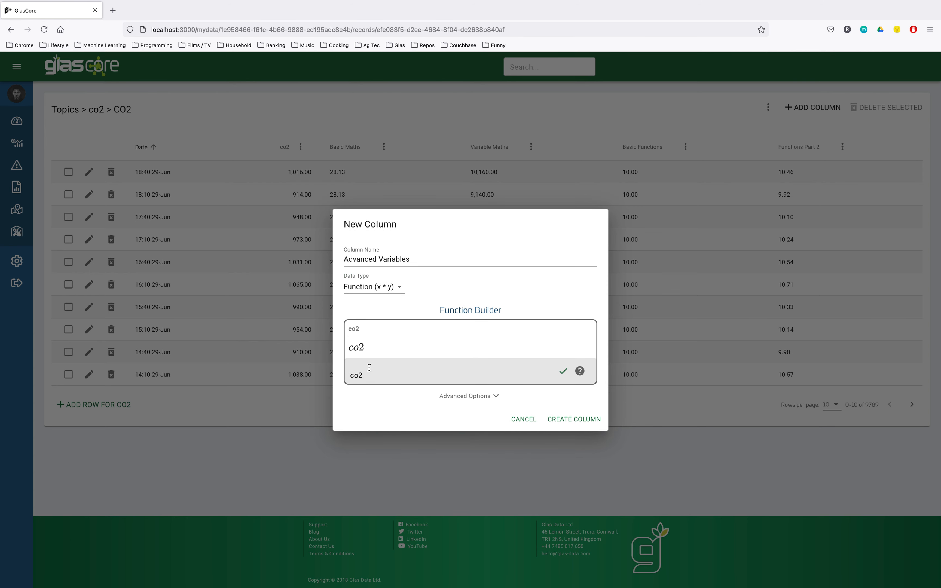
{"action": "left_click", "coordinate": [480, 396]}
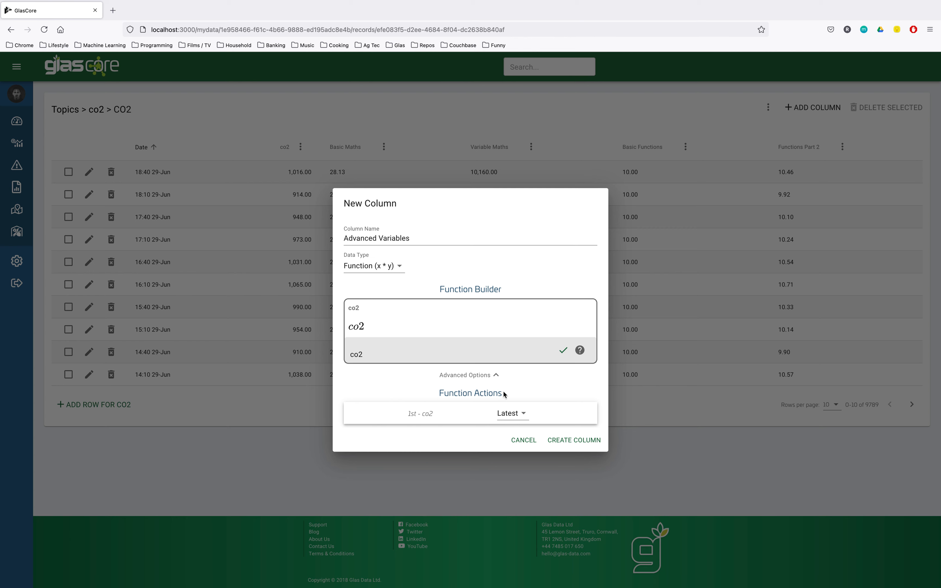
Step: Clear the function expression and enter co2 again
{"action": "left_click", "coordinate": [385, 357]}
{"action": "key", "text": "BackSpace"}
{"action": "key", "text": "BackSpace"}
{"action": "key", "text": "BackSpace"}
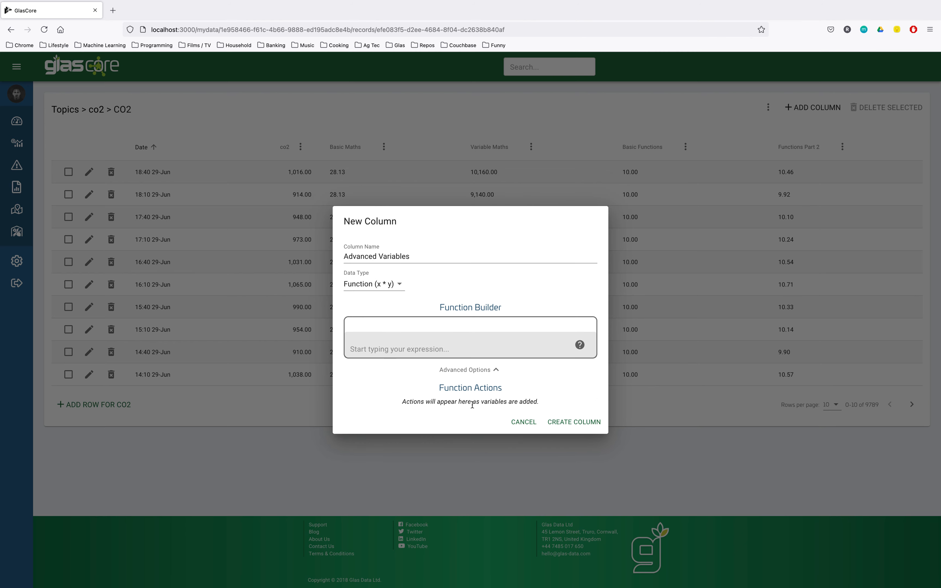
{"action": "type", "text": "co2"}
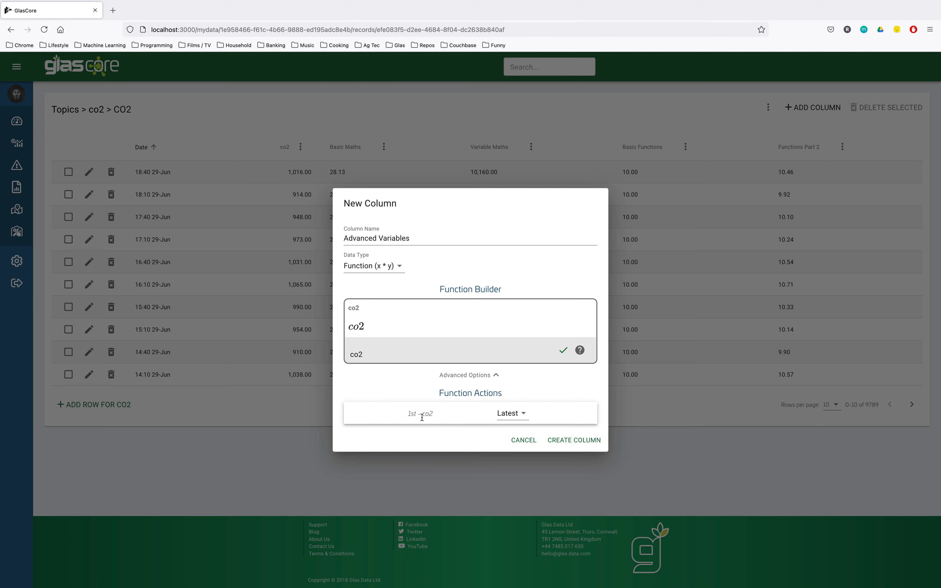
Step: Try extending the function expression to co2 * co2, and cut it back to co2
{"action": "type", "text": " * co2"}
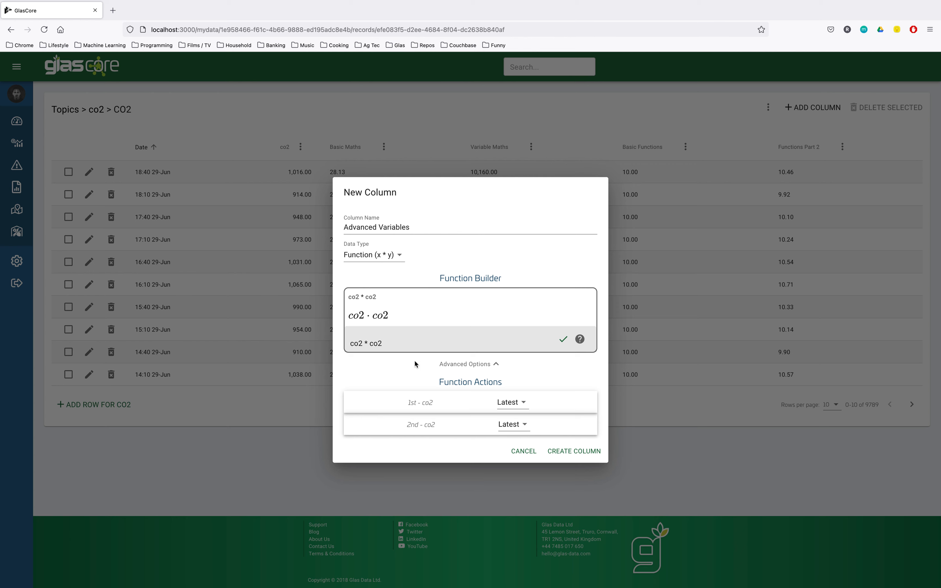
{"action": "key", "text": "BackSpace"}
{"action": "key", "text": "BackSpace"}
{"action": "key", "text": "BackSpace"}
{"action": "key", "text": "BackSpace"}
{"action": "key", "text": "BackSpace"}
{"action": "key", "text": "BackSpace"}
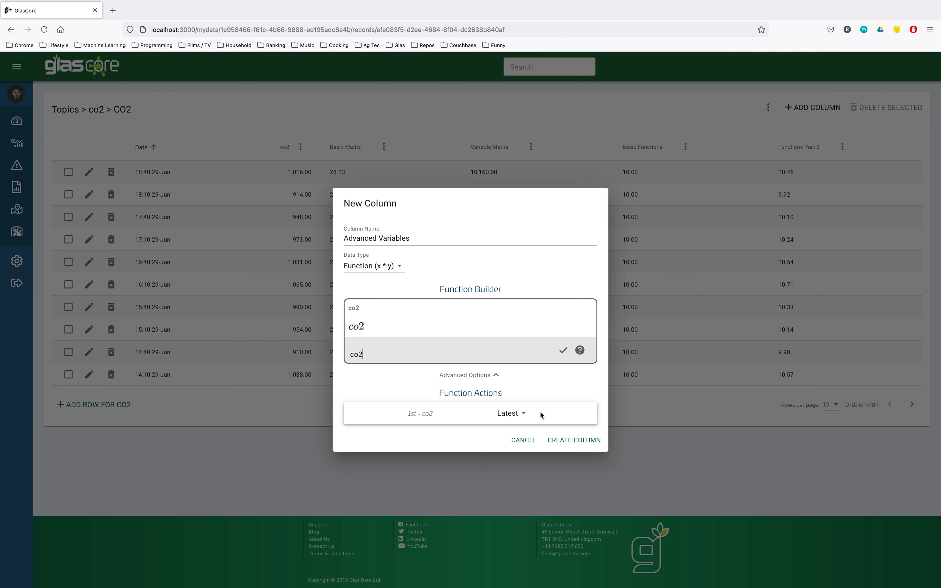
Step: Set the function action of the co2 variable to Average
{"action": "left_click", "coordinate": [513, 414]}
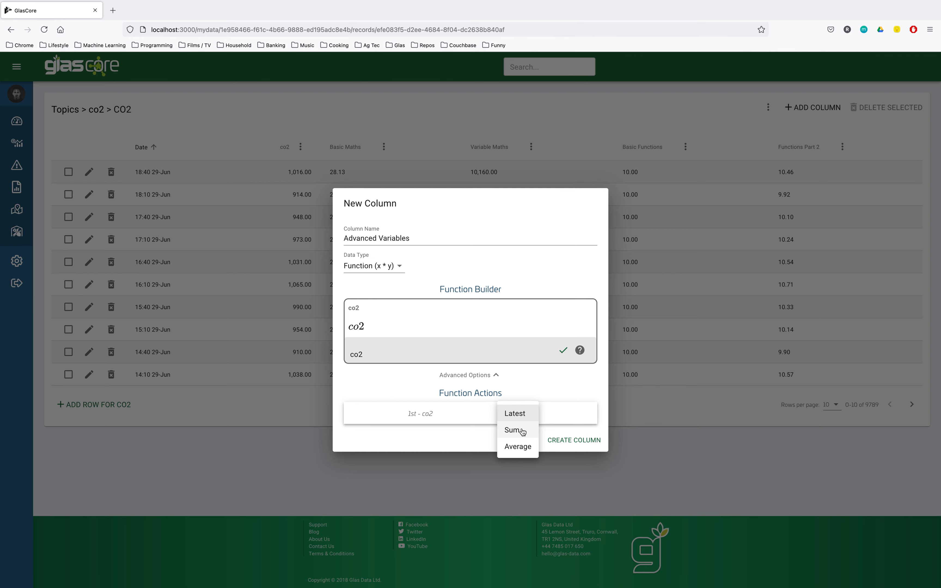
{"action": "left_click", "coordinate": [517, 447]}
{"action": "left_click", "coordinate": [463, 441]}
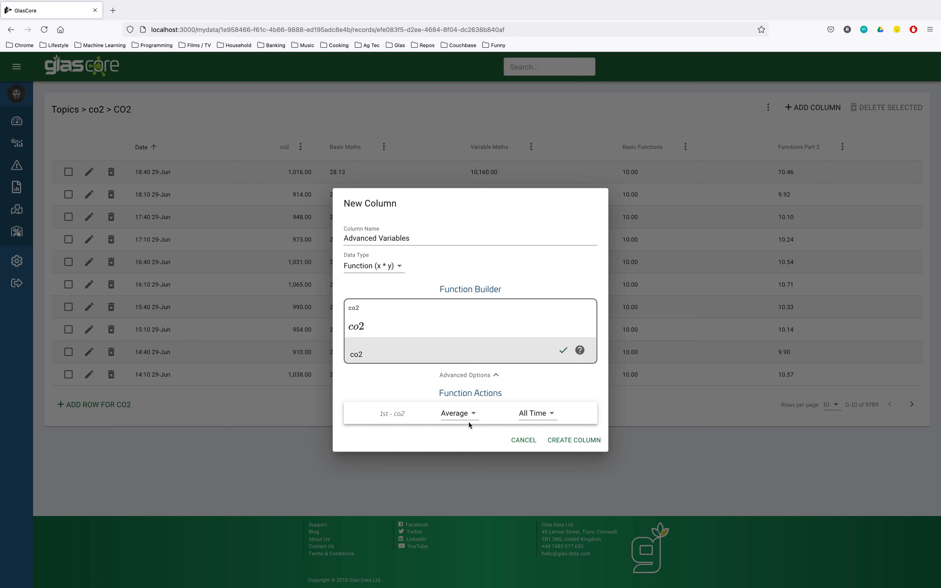
Step: Rename the new column as Advanced Variables - All Time Average and create it
{"action": "left_click", "coordinate": [436, 239]}
{"action": "type", "text": "- All Tume"}
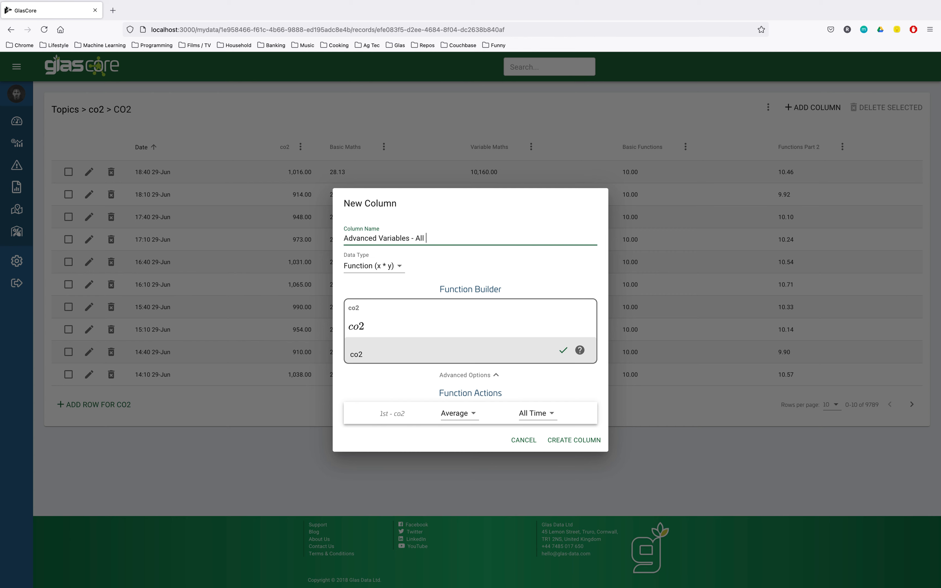
{"action": "key", "text": "BackSpace"}
{"action": "key", "text": "BackSpace"}
{"action": "key", "text": "BackSpace"}
{"action": "type", "text": "ime Average"}
{"action": "left_click", "coordinate": [569, 440]}
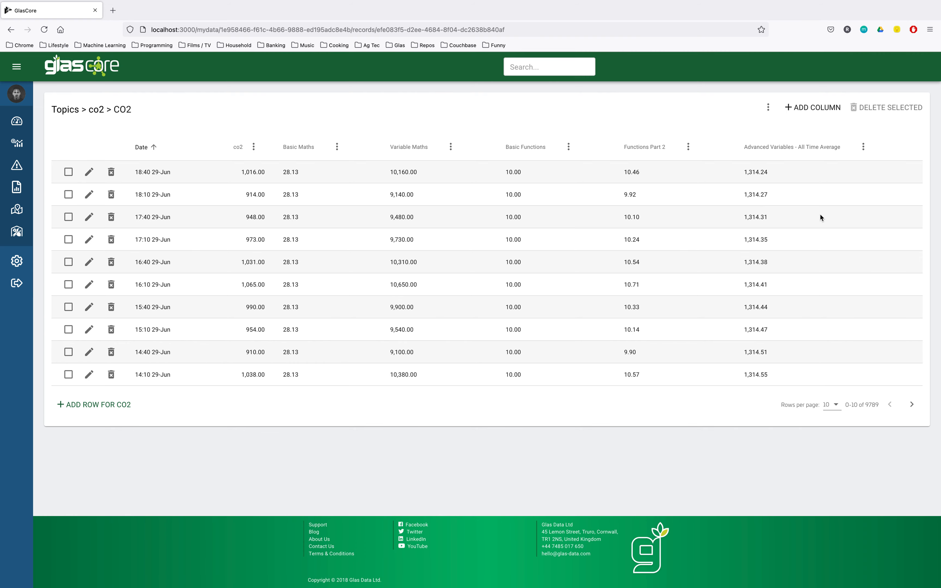
Step: Start a new column named Latest 24 Hour Average with the Function data type and expression co2, and show its advanced options
{"action": "left_click", "coordinate": [813, 108]}
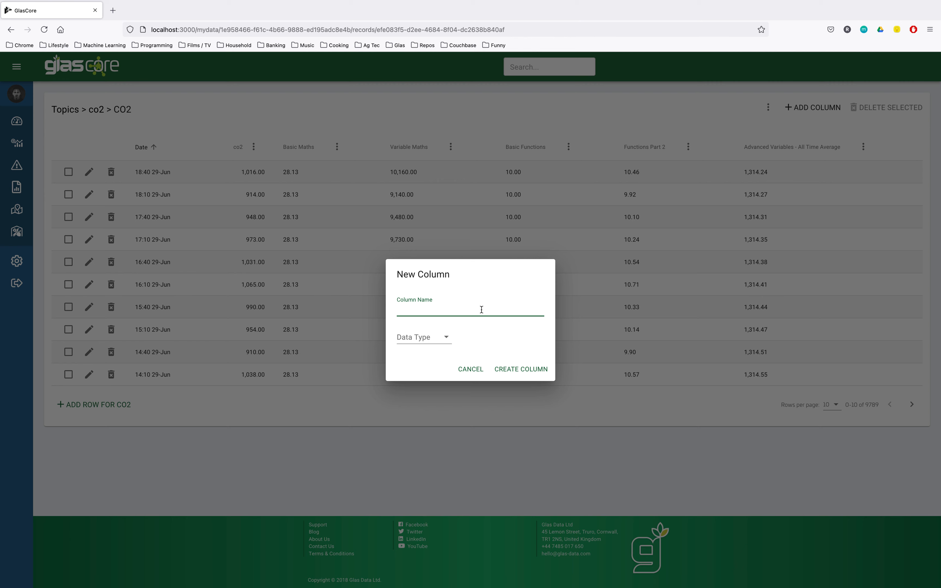
{"action": "type", "text": "Latest 24 Hour Average"}
{"action": "left_click", "coordinate": [426, 339]}
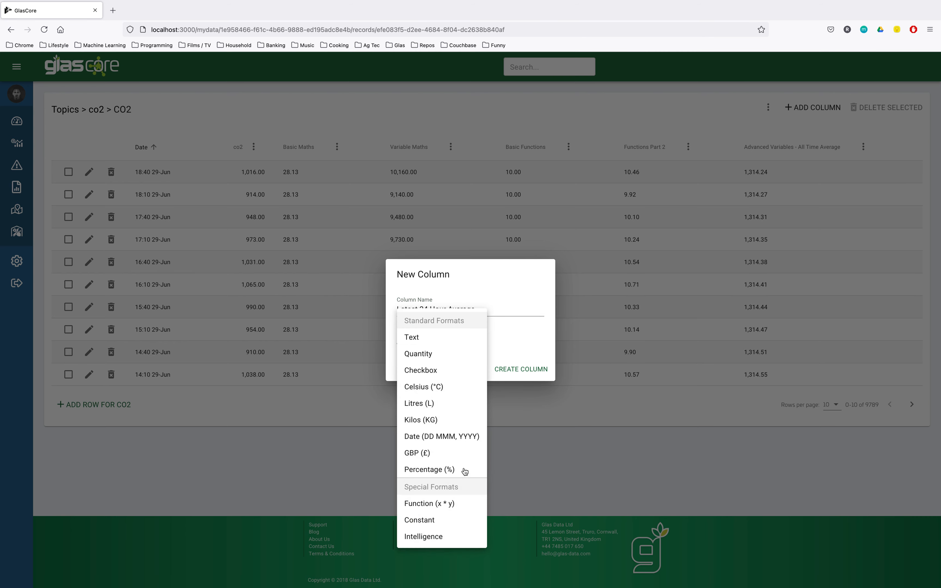
{"action": "left_click", "coordinate": [447, 504]}
{"action": "left_click", "coordinate": [413, 364]}
{"action": "type", "text": "co2"}
{"action": "left_click", "coordinate": [479, 396]}
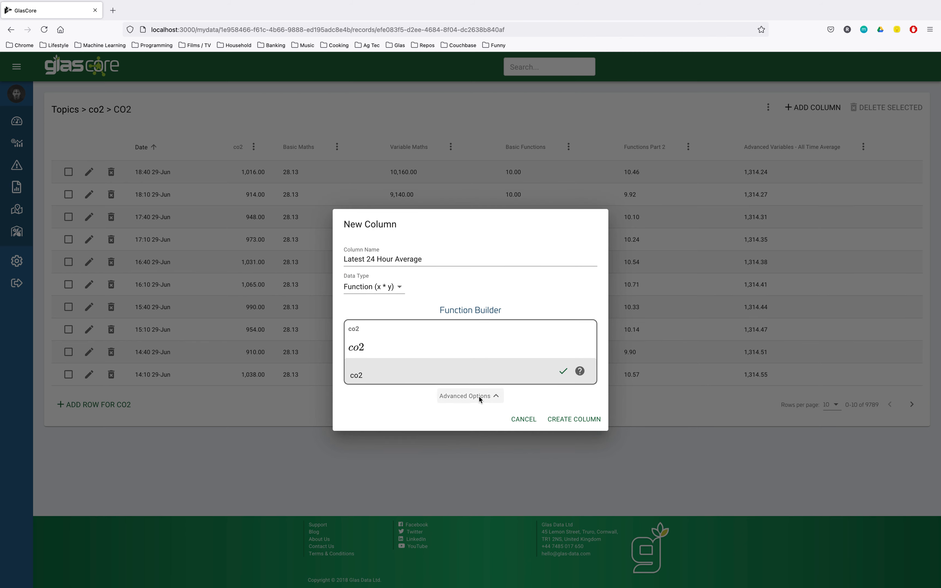
Step: Set the co2 variable's action to Average over Last 24 Hours and create the column
{"action": "left_click", "coordinate": [501, 417]}
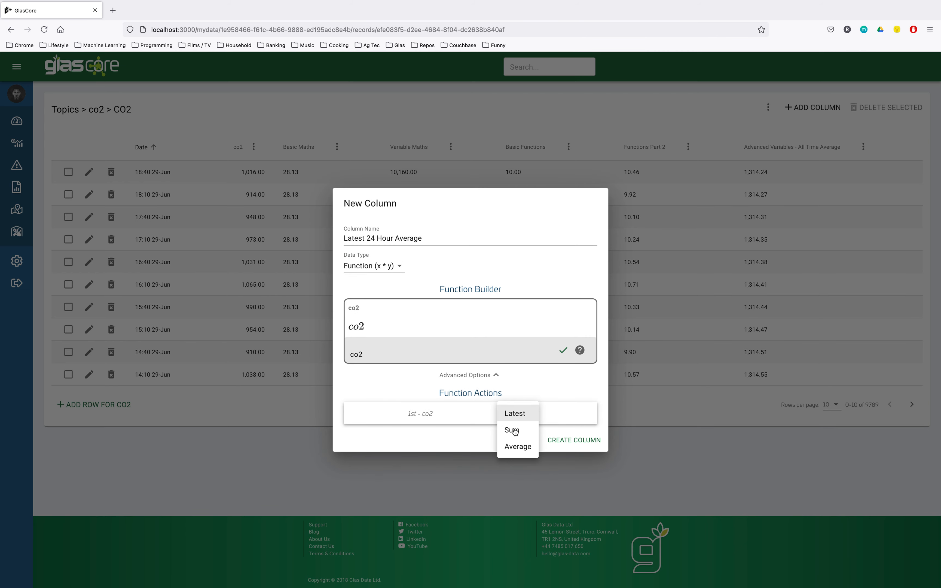
{"action": "left_click", "coordinate": [519, 447]}
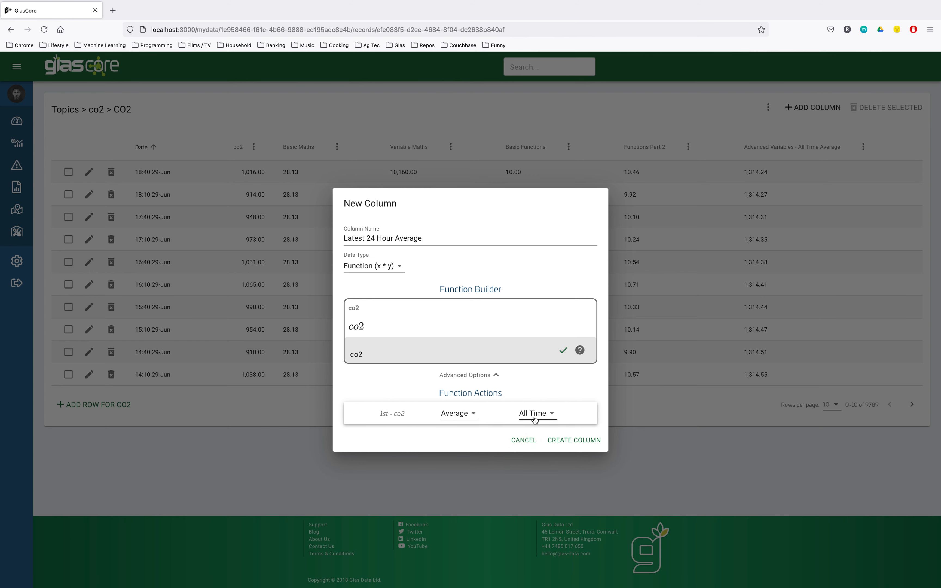
{"action": "left_click", "coordinate": [544, 419]}
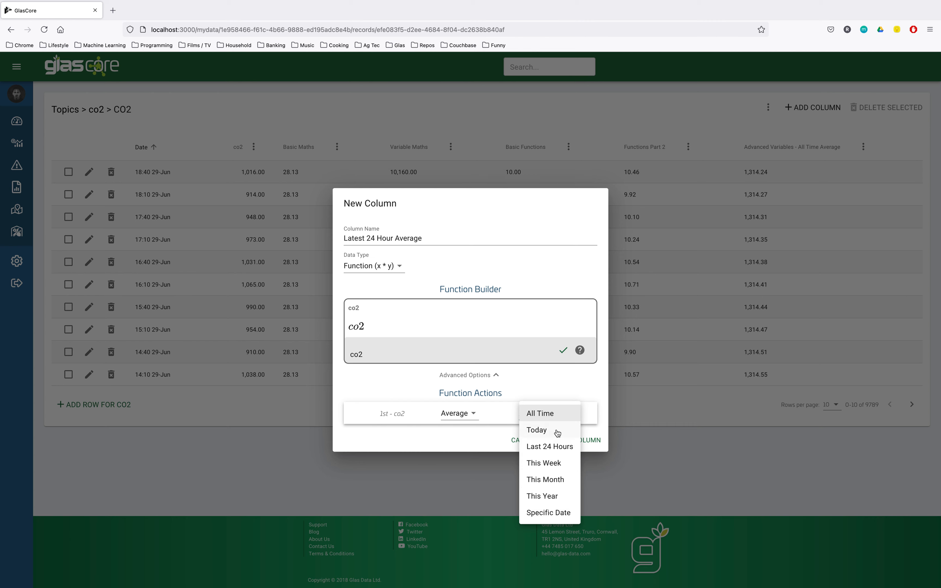
{"action": "left_click", "coordinate": [550, 450]}
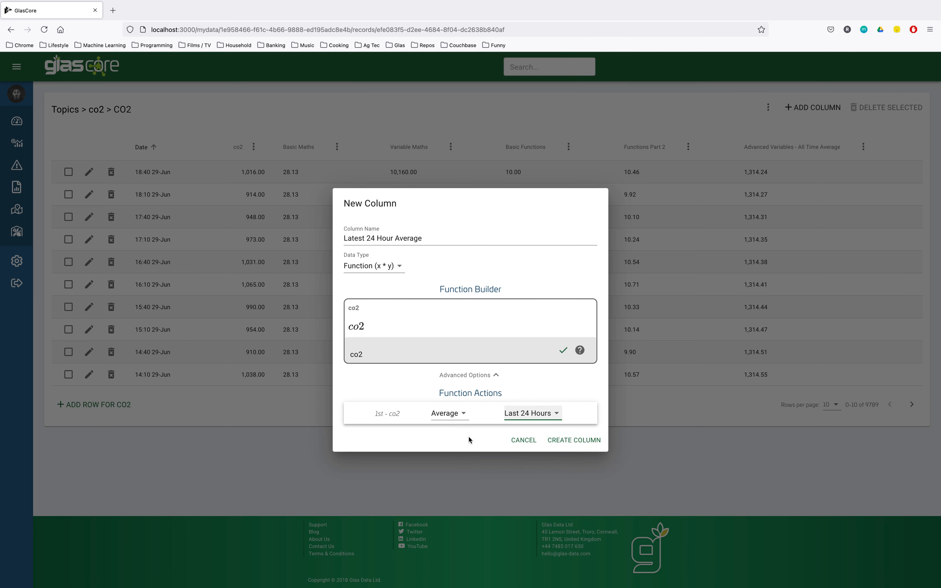
{"action": "left_click", "coordinate": [573, 441]}
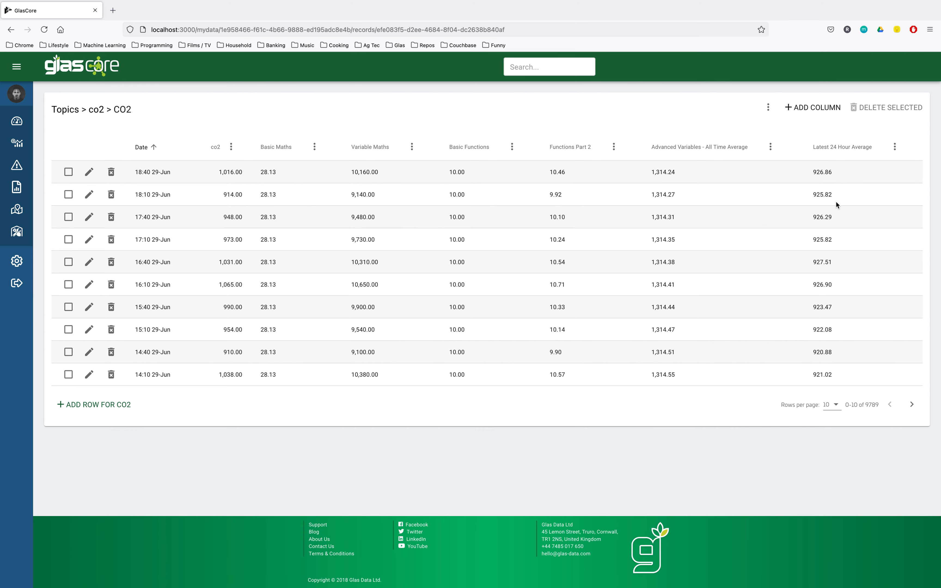
Step: Start another new column and name it Specifc Date Total
{"action": "left_click", "coordinate": [807, 109]}
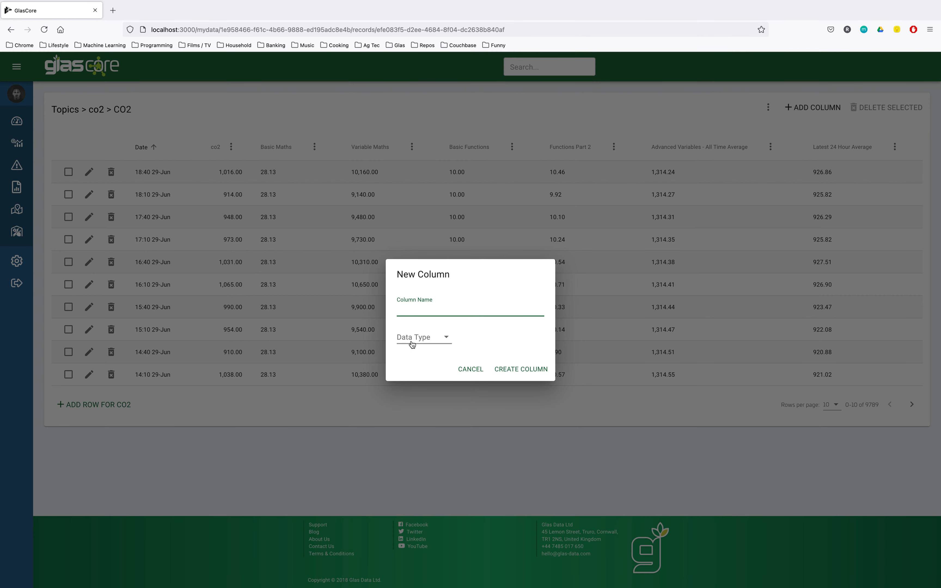
{"action": "type", "text": "Specif"}
{"action": "type", "text": "c Date Avera"}
{"action": "type", "text": "ge"}
{"action": "key", "text": "BackSpace"}
{"action": "key", "text": "BackSpace"}
{"action": "key", "text": "BackSpace"}
{"action": "key", "text": "BackSpace"}
{"action": "key", "text": "BackSpace"}
{"action": "key", "text": "BackSpace"}
{"action": "key", "text": "BackSpace"}
{"action": "type", "text": "Total"}
Step: Give the Specifc Date Total column the Function data type with the expression co2
{"action": "left_click", "coordinate": [436, 342]}
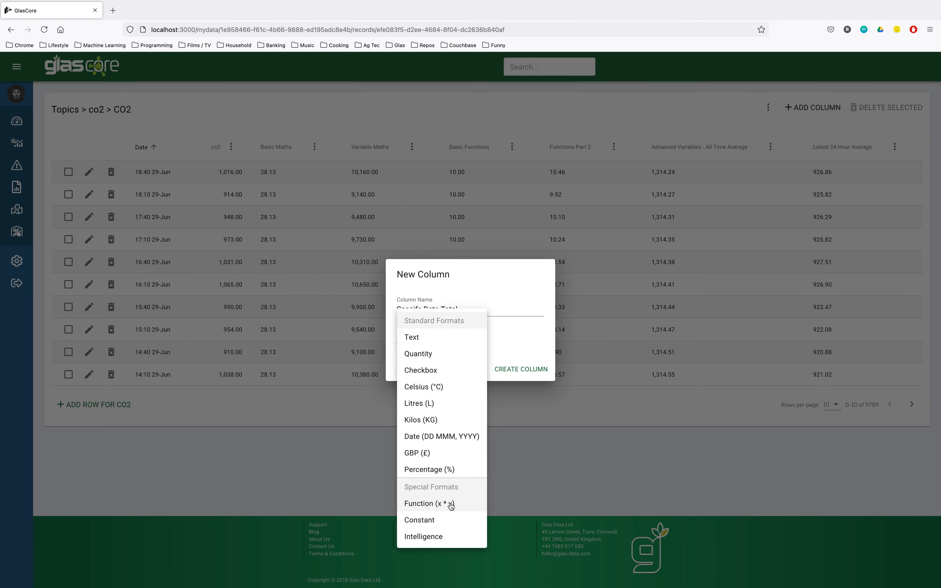
{"action": "left_click", "coordinate": [451, 505]}
{"action": "left_click", "coordinate": [424, 368]}
{"action": "type", "text": "co2"}
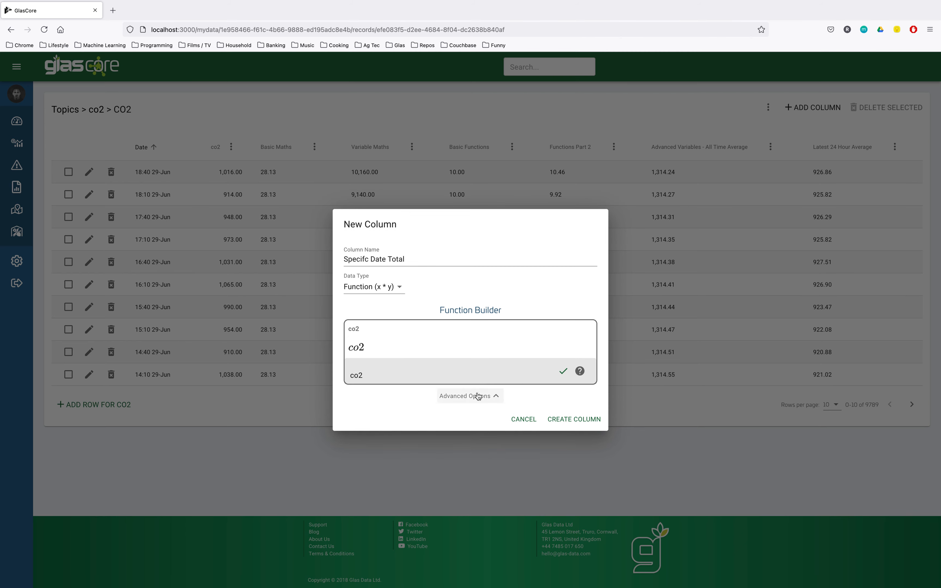
Step: Show the advanced options and set the co2 variable's action to Sum with the Specific Date period
{"action": "left_click", "coordinate": [478, 395]}
{"action": "left_click", "coordinate": [515, 414]}
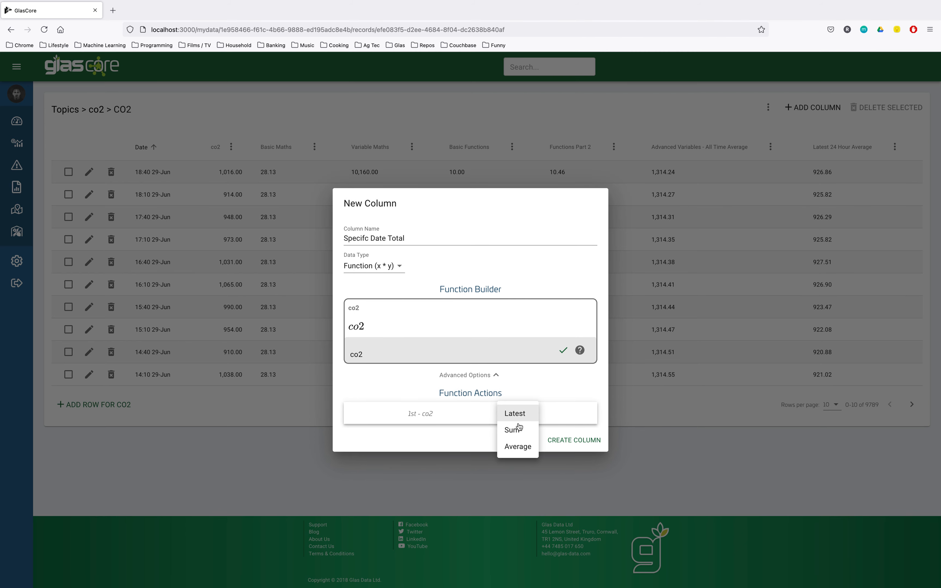
{"action": "left_click", "coordinate": [525, 431]}
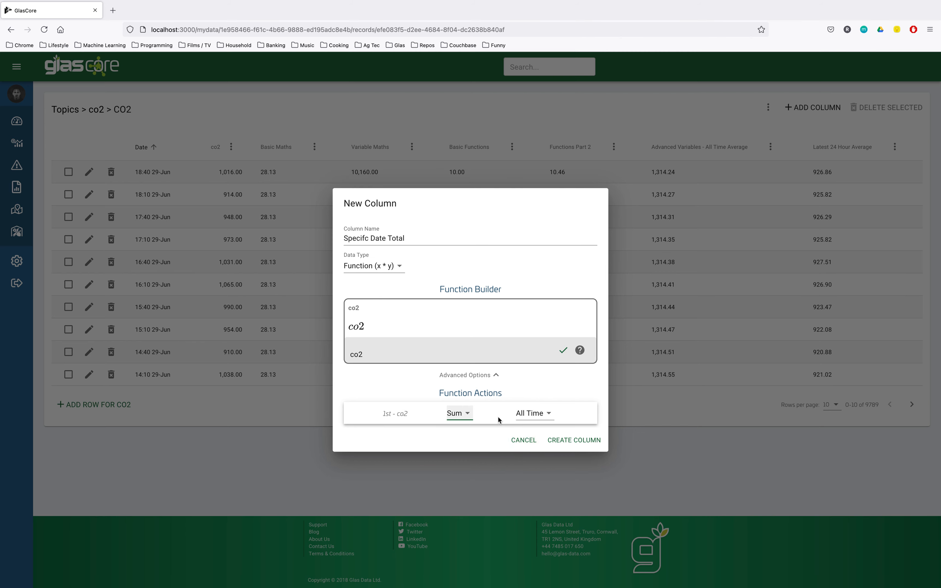
{"action": "left_click", "coordinate": [532, 415]}
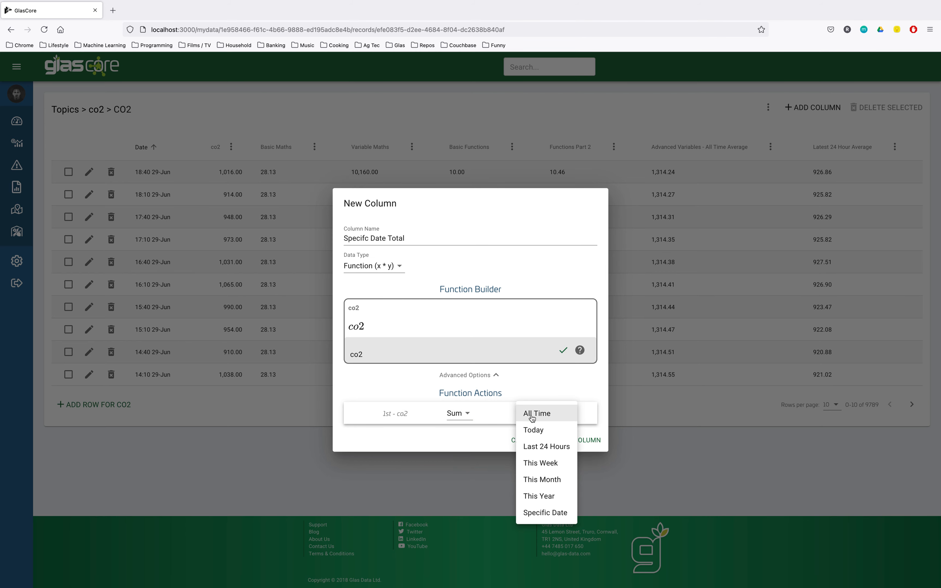
{"action": "left_click", "coordinate": [555, 513]}
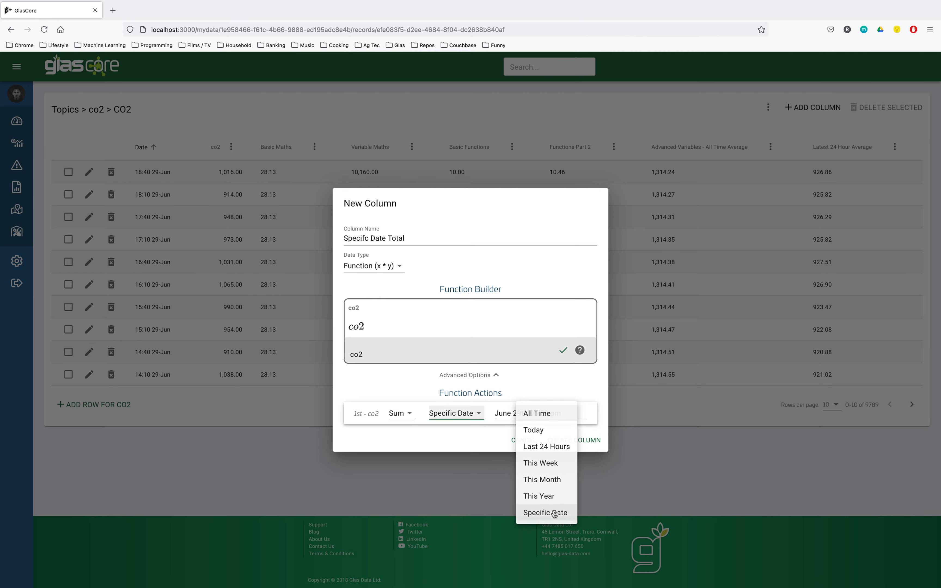
{"action": "left_click", "coordinate": [485, 430]}
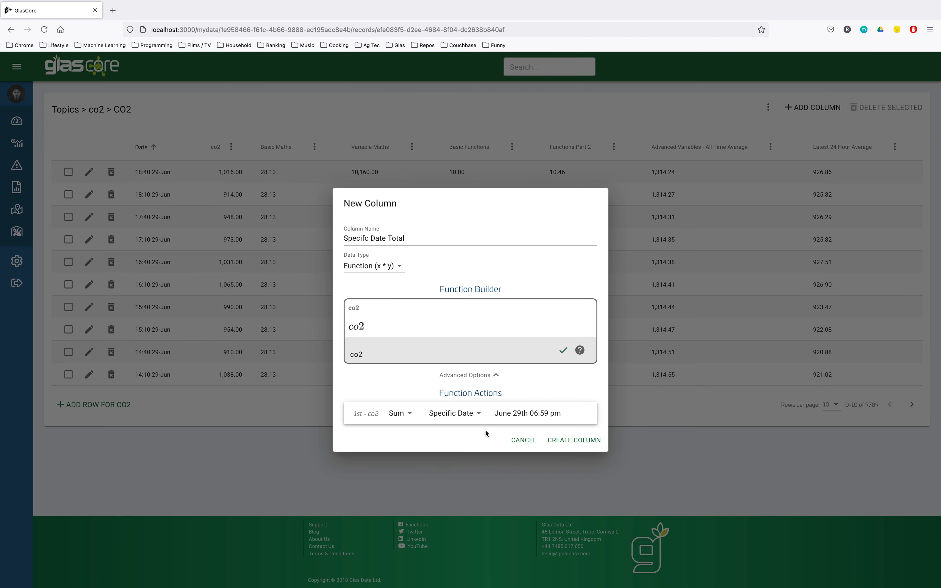
Step: Set the specific date of the co2 sum to June 2nd 2021, 01:00 pm
{"action": "left_click", "coordinate": [568, 415]}
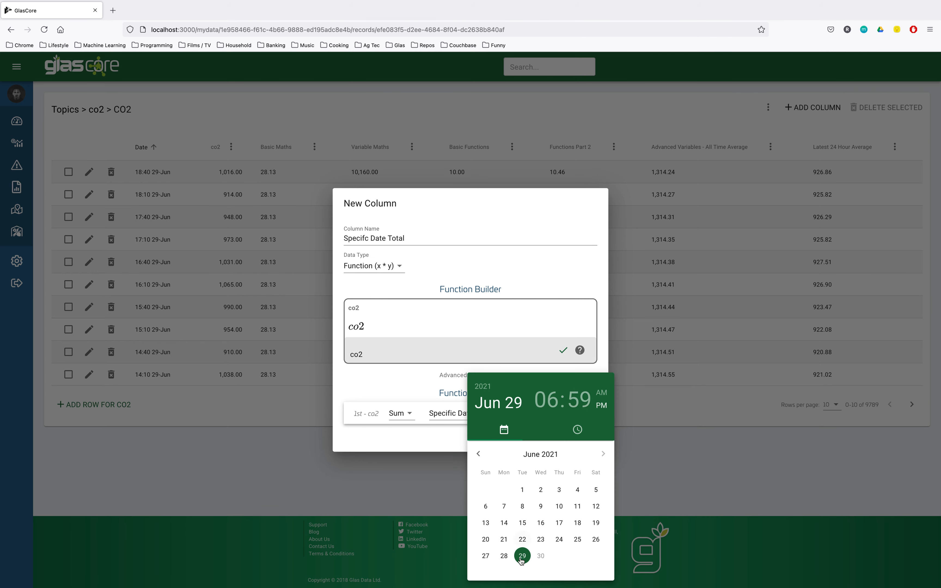
{"action": "left_click", "coordinate": [541, 491]}
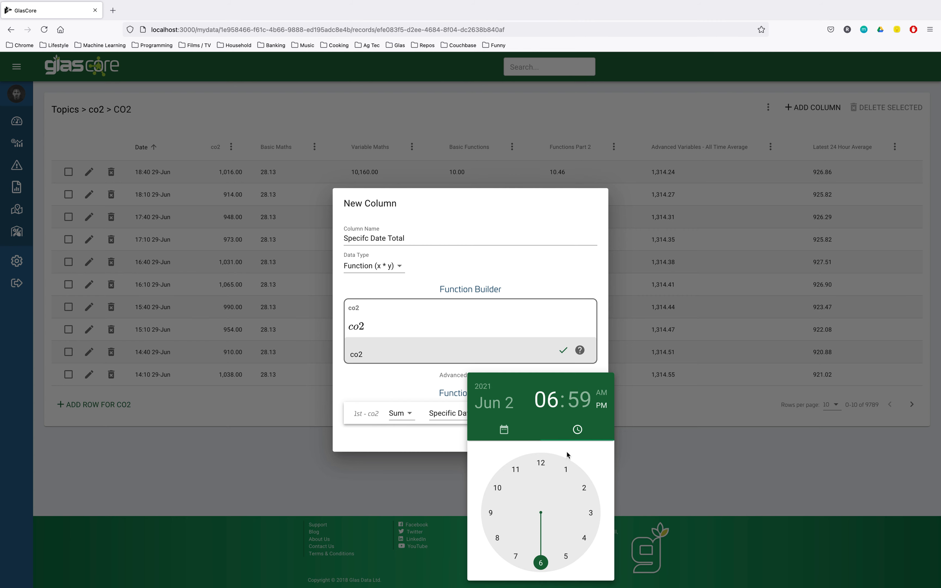
{"action": "left_click", "coordinate": [565, 470]}
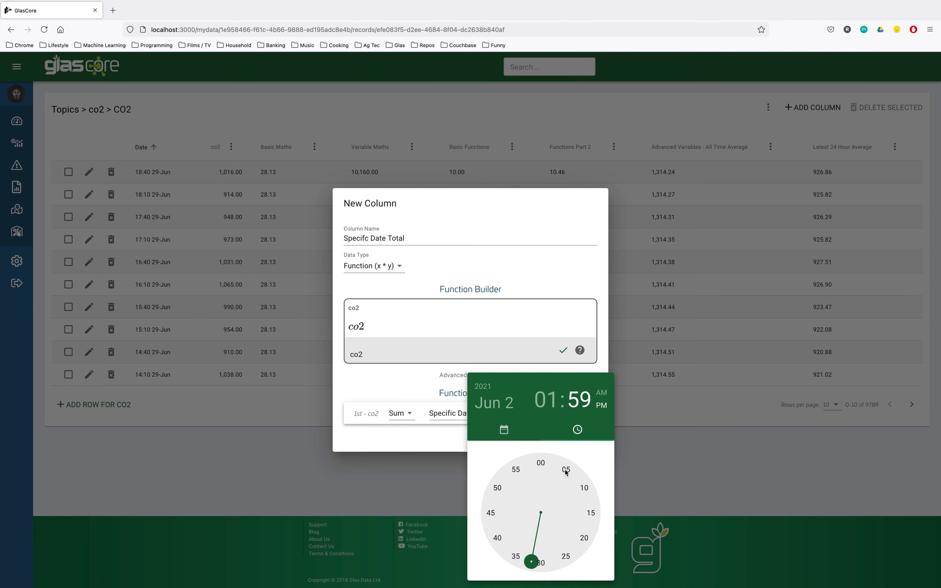
{"action": "left_click", "coordinate": [542, 464]}
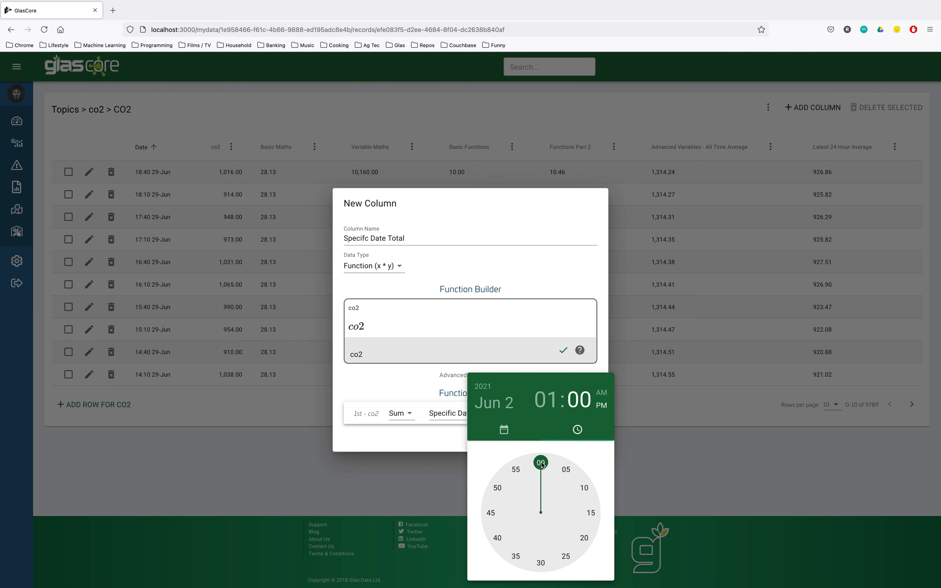
{"action": "left_click", "coordinate": [453, 444]}
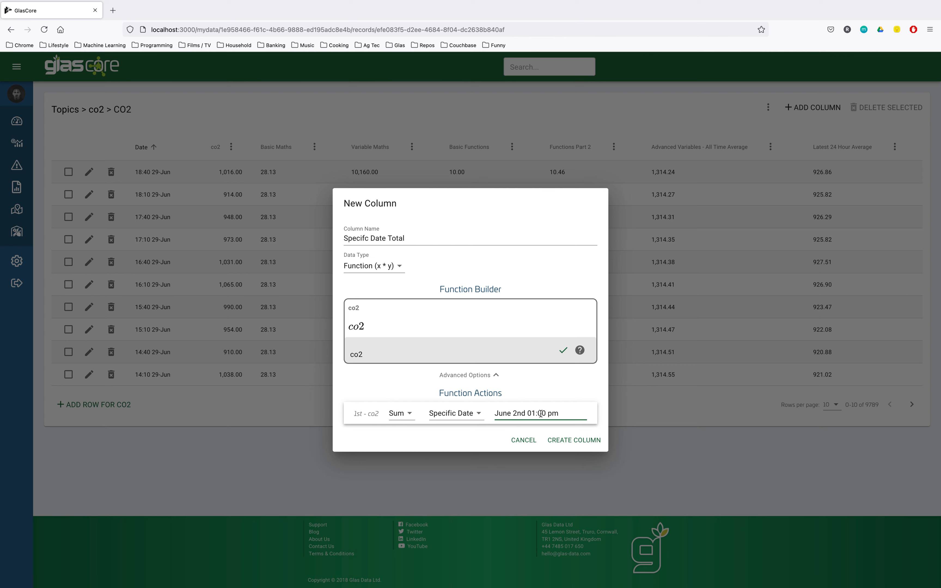
{"action": "left_click", "coordinate": [476, 438]}
Step: Clear the co2 expression from the new column's function
{"action": "left_click", "coordinate": [378, 357]}
{"action": "key", "text": "BackSpace"}
{"action": "key", "text": "BackSpace"}
{"action": "key", "text": "BackSpace"}
{"action": "type", "text": "co2"}
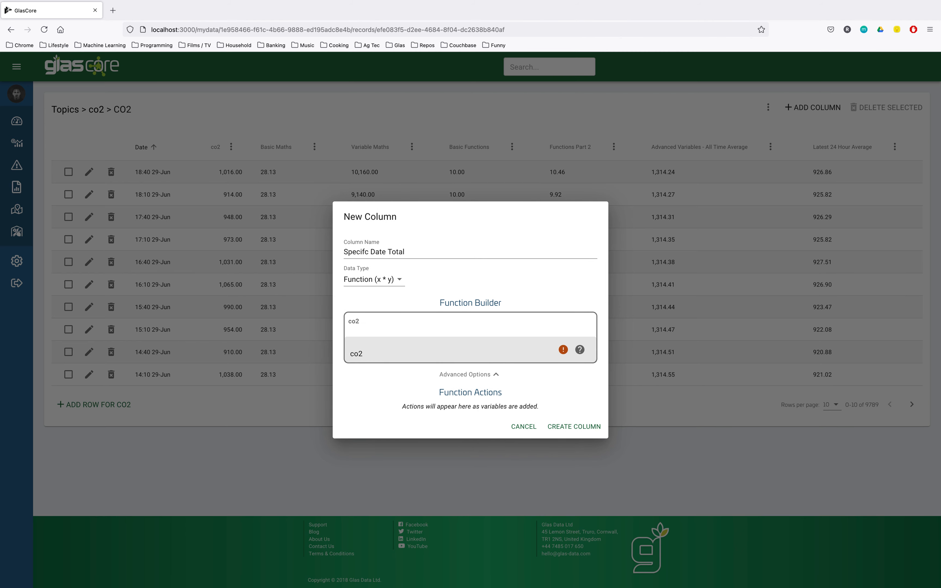
{"action": "key", "text": "BackSpace"}
{"action": "key", "text": "BackSpace"}
{"action": "key", "text": "BackSpace"}
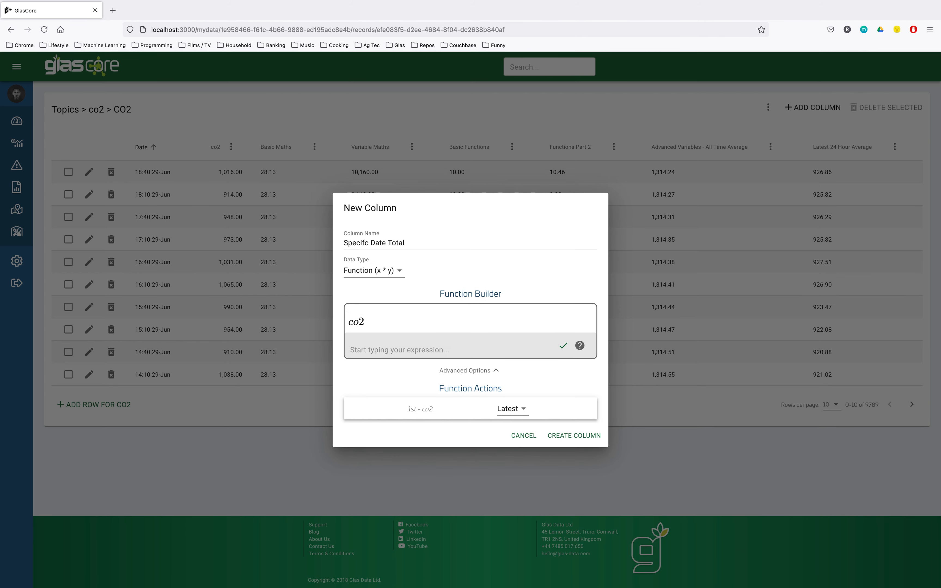
{"action": "type", "text": "sqrt"}
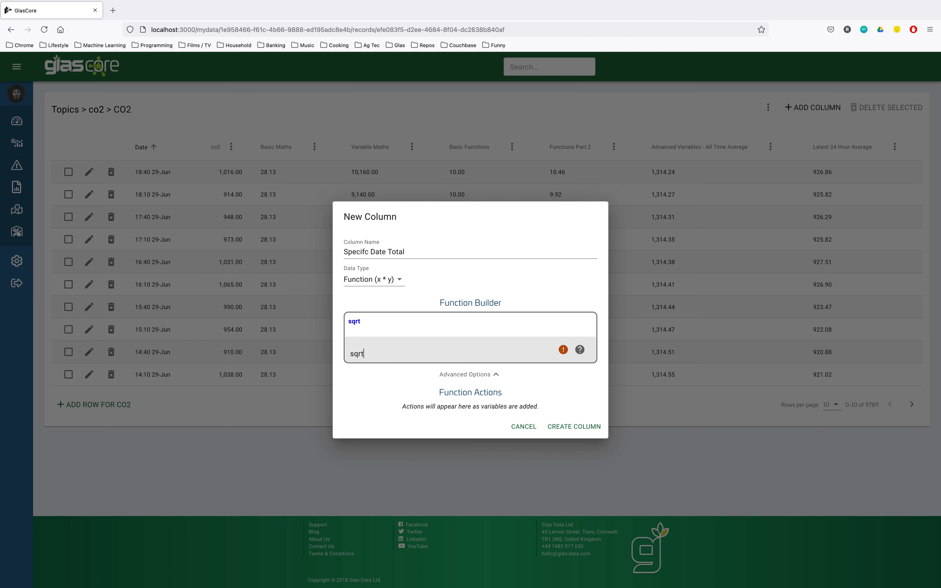
{"action": "key", "text": "BackSpace"}
{"action": "key", "text": "BackSpace"}
{"action": "key", "text": "BackSpace"}
{"action": "key", "text": "BackSpace"}
Step: Enter pow(co2, 2) as the function expression to square the co2 variable
{"action": "type", "text": "pow(co2)"}
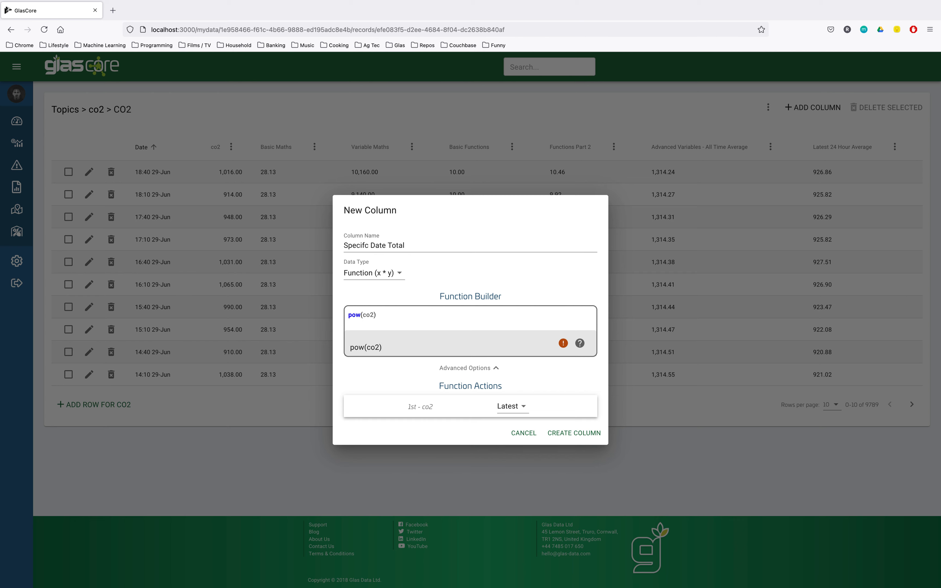
{"action": "type", "text": " / 10"}
{"action": "key", "text": "BackSpace"}
{"action": "key", "text": "BackSpace"}
{"action": "key", "text": "BackSpace"}
{"action": "key", "text": "BackSpace"}
{"action": "key", "text": "BackSpace"}
{"action": "key", "text": "BackSpace"}
{"action": "type", "text": ", 2)"}
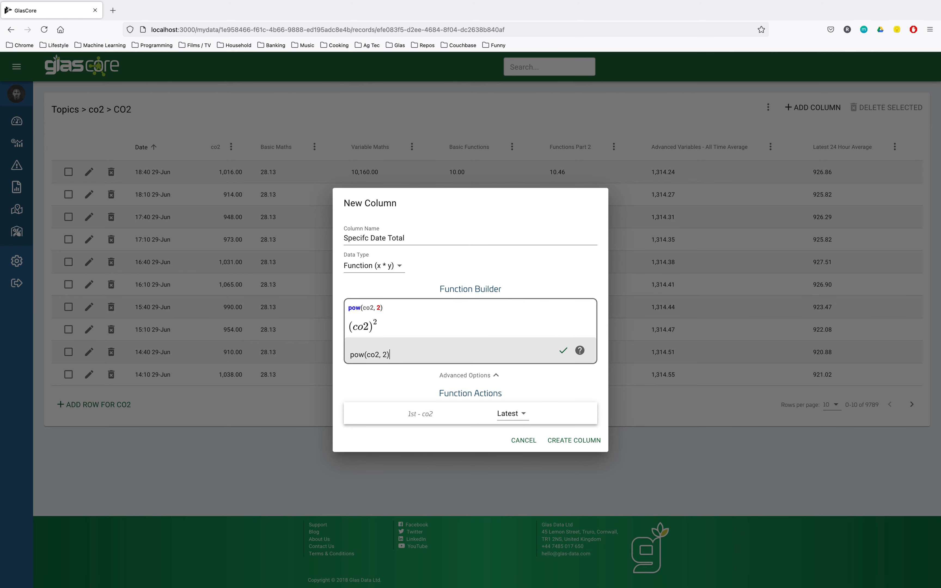
Step: Divide the squared co2 term by pi so the expression reads pow(co2, 2) / pi
{"action": "type", "text": " / 12"}
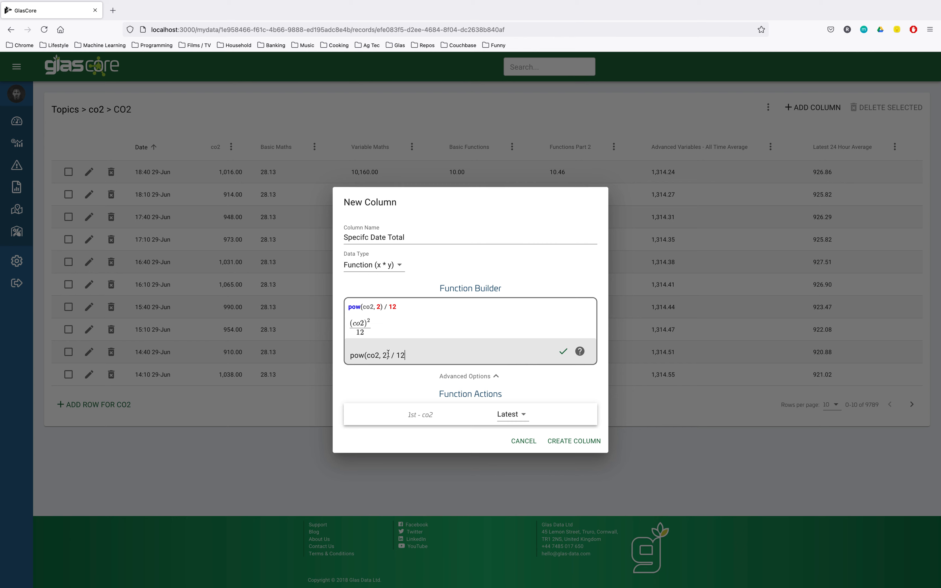
{"action": "key", "text": "BackSpace"}
{"action": "key", "text": "BackSpace"}
{"action": "type", "text": "pi"}
Step: Set the co2 variable's function action to Sum over the Specific Date period
{"action": "left_click", "coordinate": [511, 414]}
{"action": "left_click", "coordinate": [519, 435]}
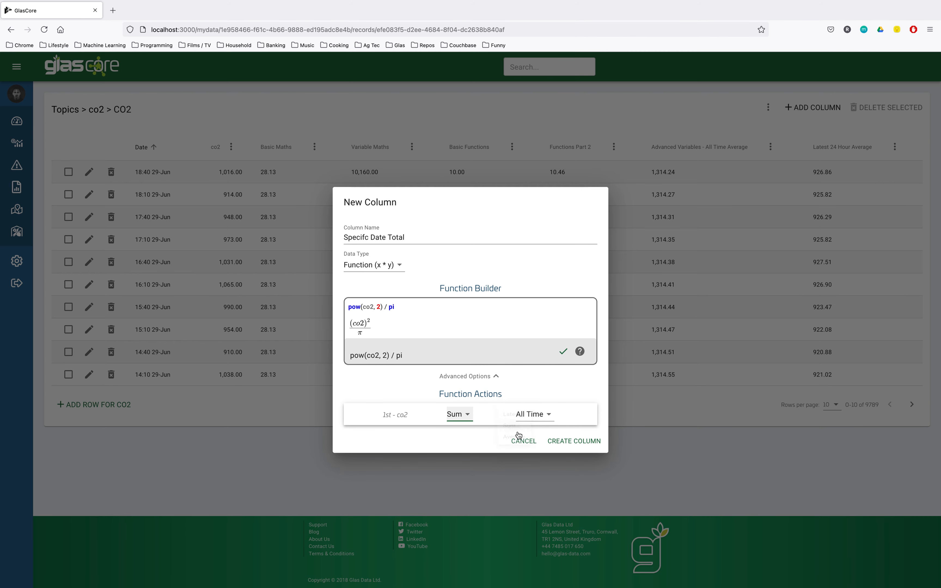
{"action": "left_click", "coordinate": [535, 416]}
{"action": "left_click", "coordinate": [552, 518]}
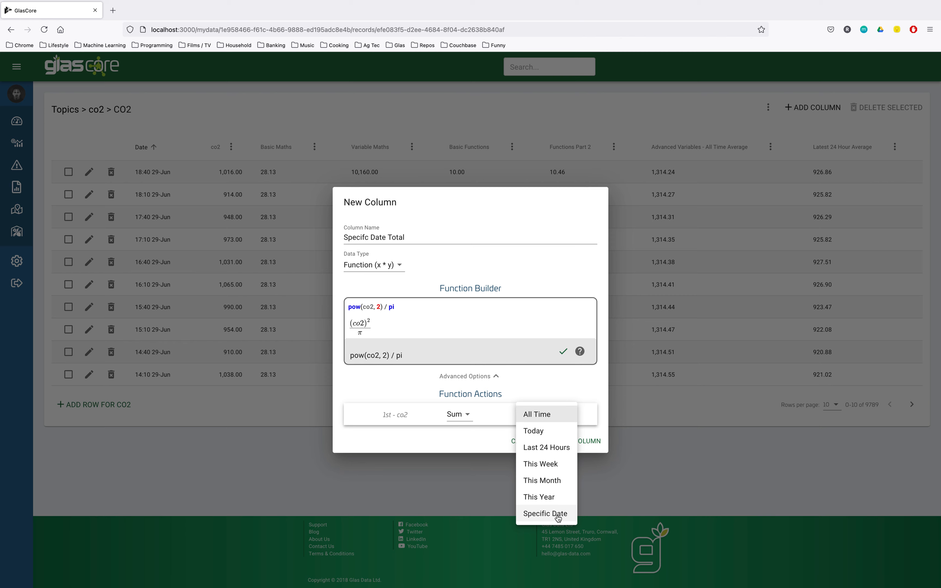
Step: Choose June 2nd 2021, 01:00 pm as the specific date for the co2 variable in the squared expression
{"action": "left_click", "coordinate": [573, 418]}
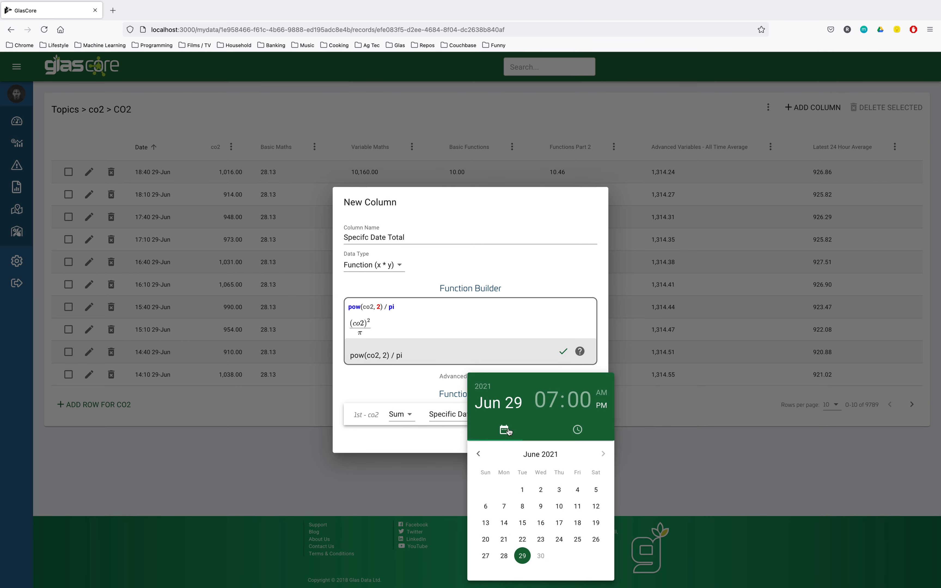
{"action": "left_click", "coordinate": [542, 489]}
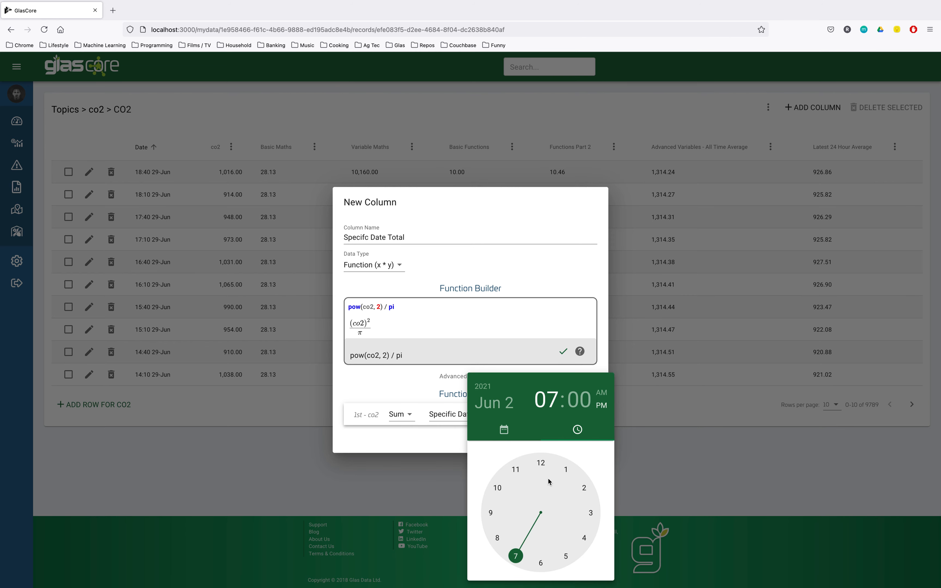
{"action": "left_click", "coordinate": [564, 470]}
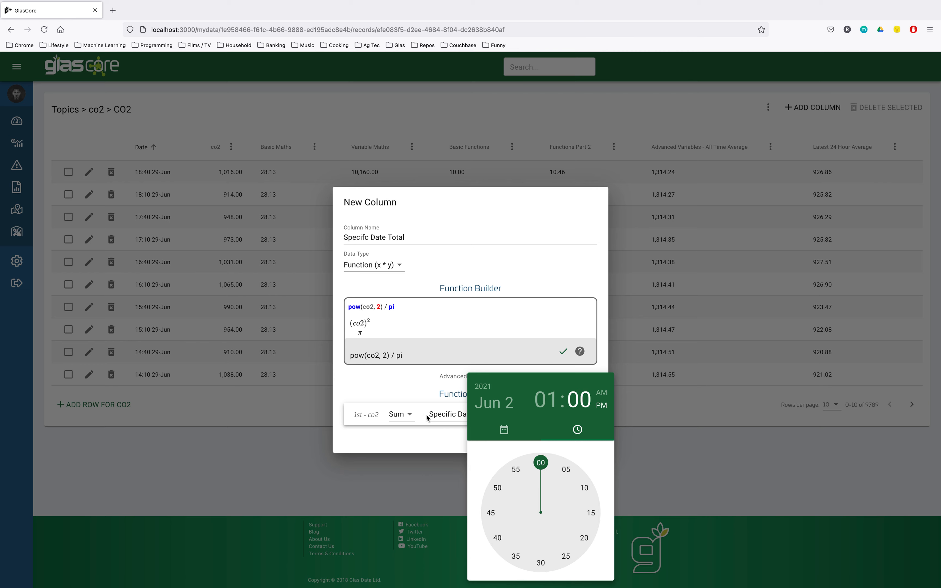
{"action": "left_click", "coordinate": [415, 434]}
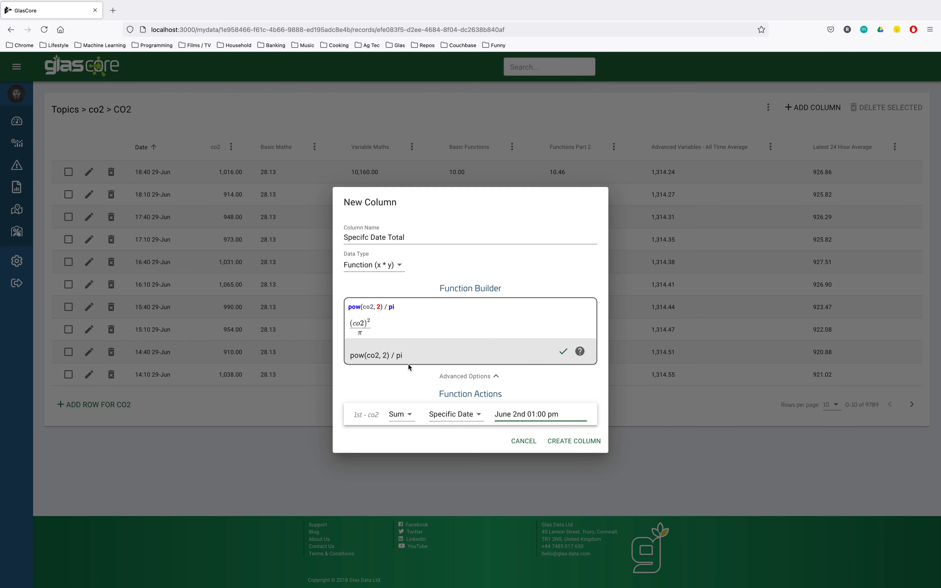
Step: Replace pi with phi as the expression's divisor, giving pow(co2, 2) / phi
{"action": "left_click", "coordinate": [406, 354]}
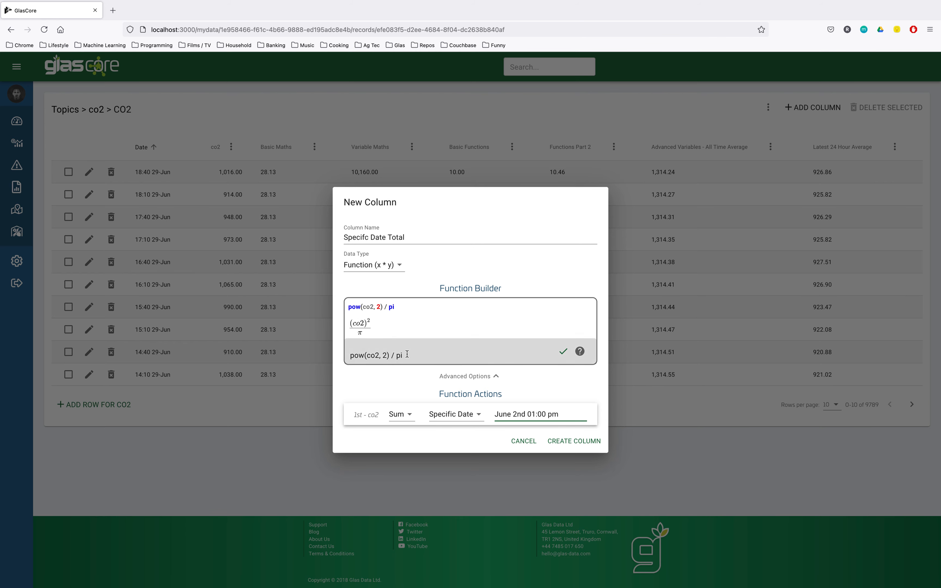
{"action": "key", "text": "BackSpace"}
{"action": "type", "text": "hi"}
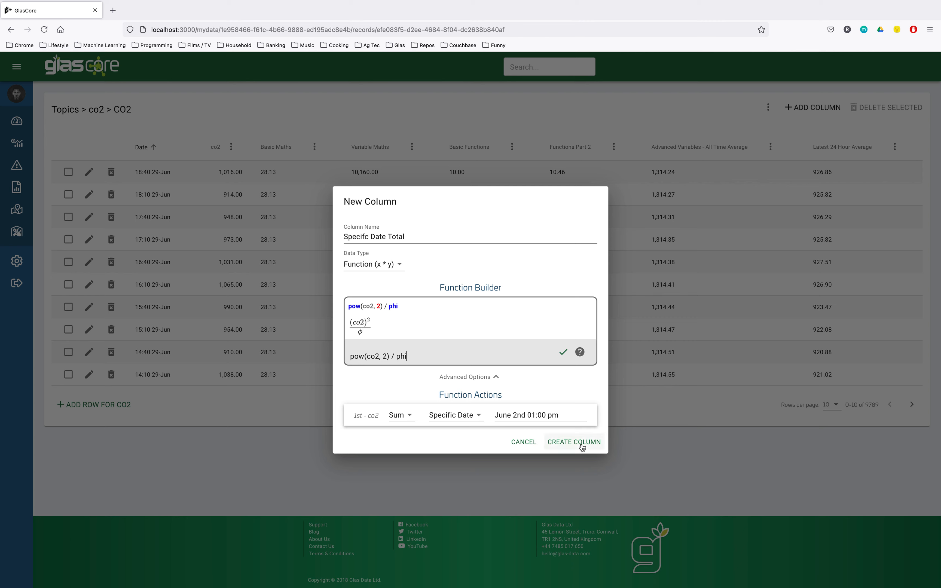
Step: Rename the new column Everything! and create it in the CO2 table
{"action": "left_click", "coordinate": [436, 240]}
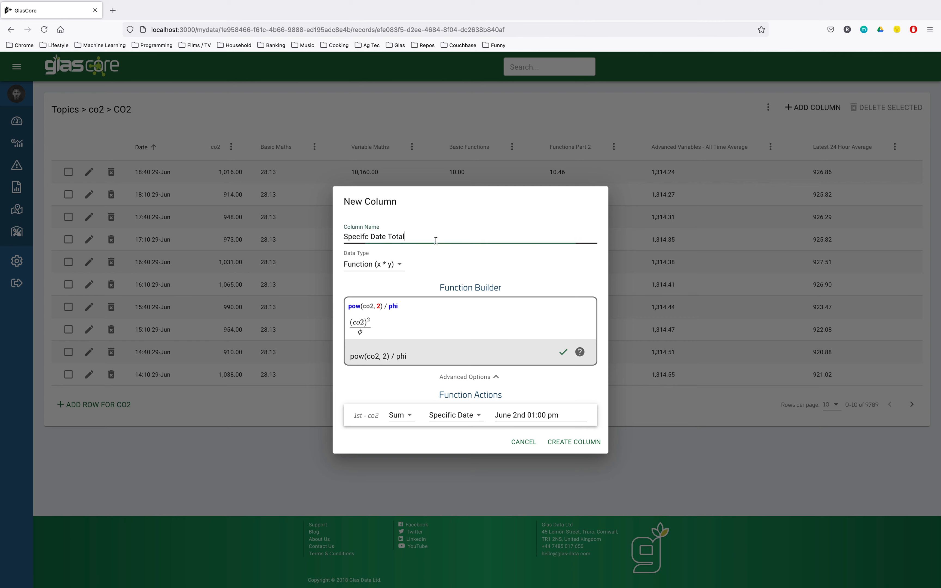
{"action": "triple_click", "coordinate": [435, 239]}
{"action": "type", "text": "Everythinh!"}
{"action": "key", "text": "BackSpace"}
{"action": "key", "text": "BackSpace"}
{"action": "type", "text": "g!"}
{"action": "left_click", "coordinate": [582, 444]}
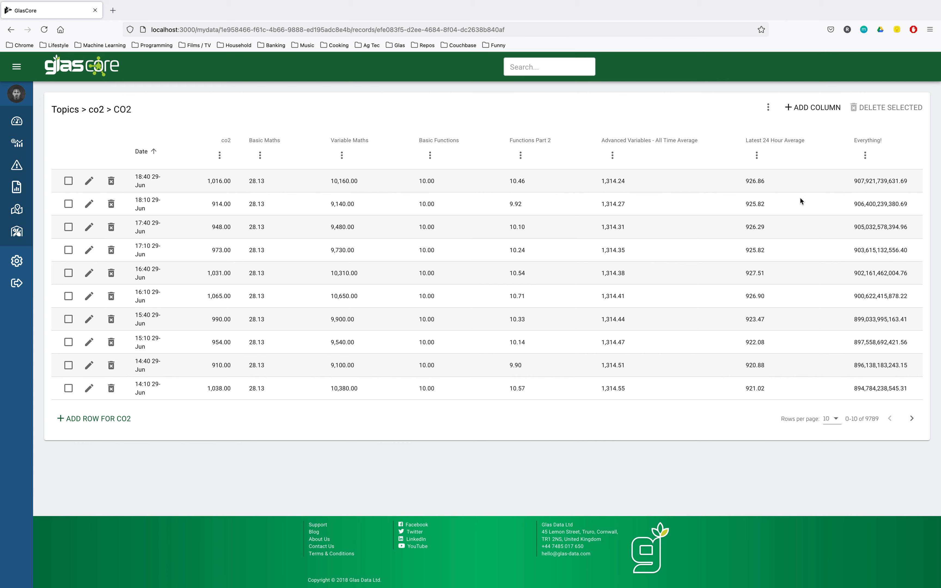
{"action": "mouse_move", "coordinate": [697, 3]}
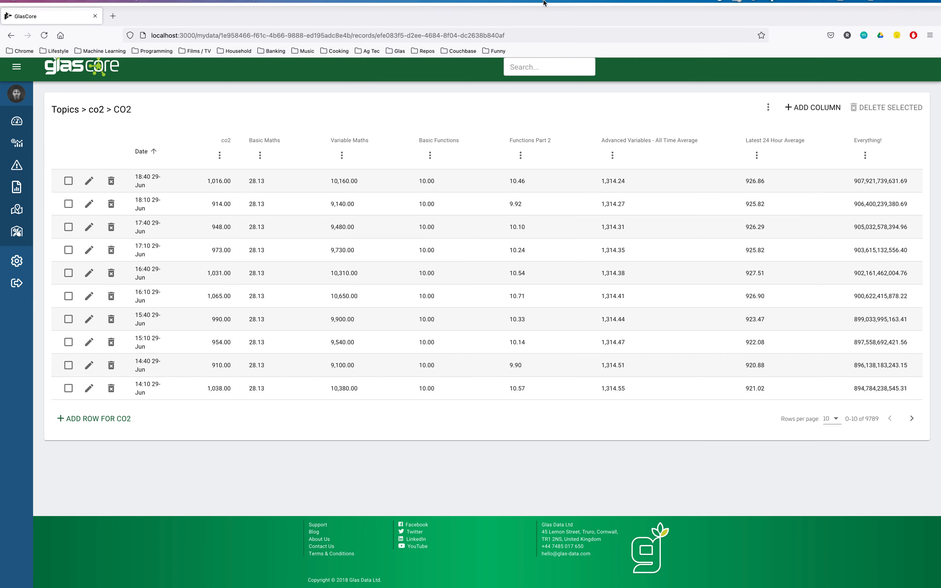